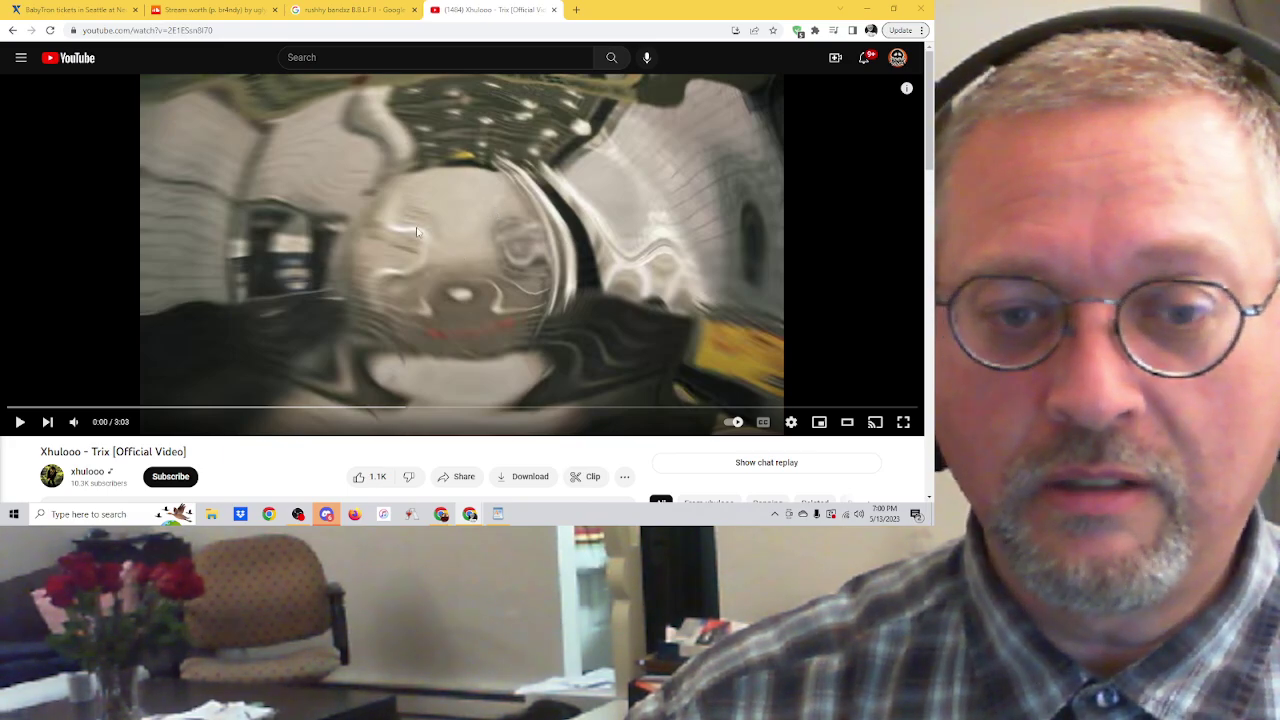
scroll(454, 245, "down", 2)
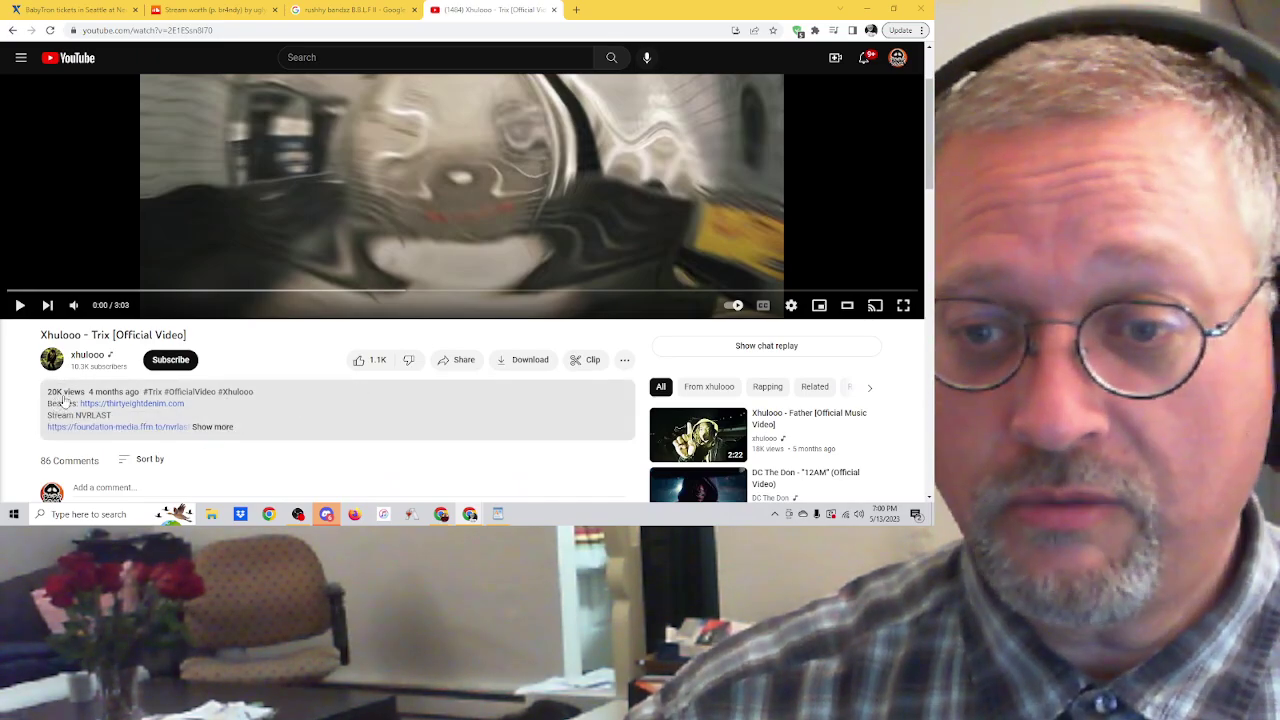
scroll(364, 351, "down", 4)
scroll(364, 351, "up", 3)
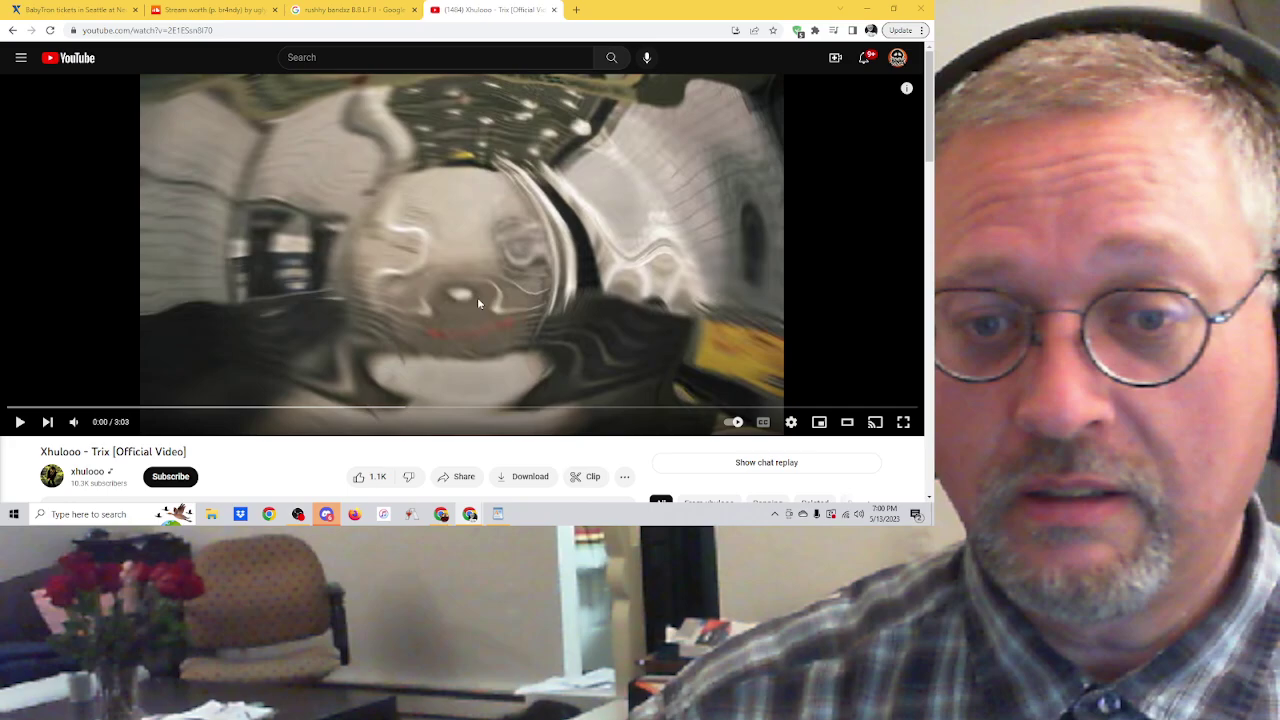
Switch the Xhulooo 'Trix' video player to fullscreen.
left_click(903, 421)
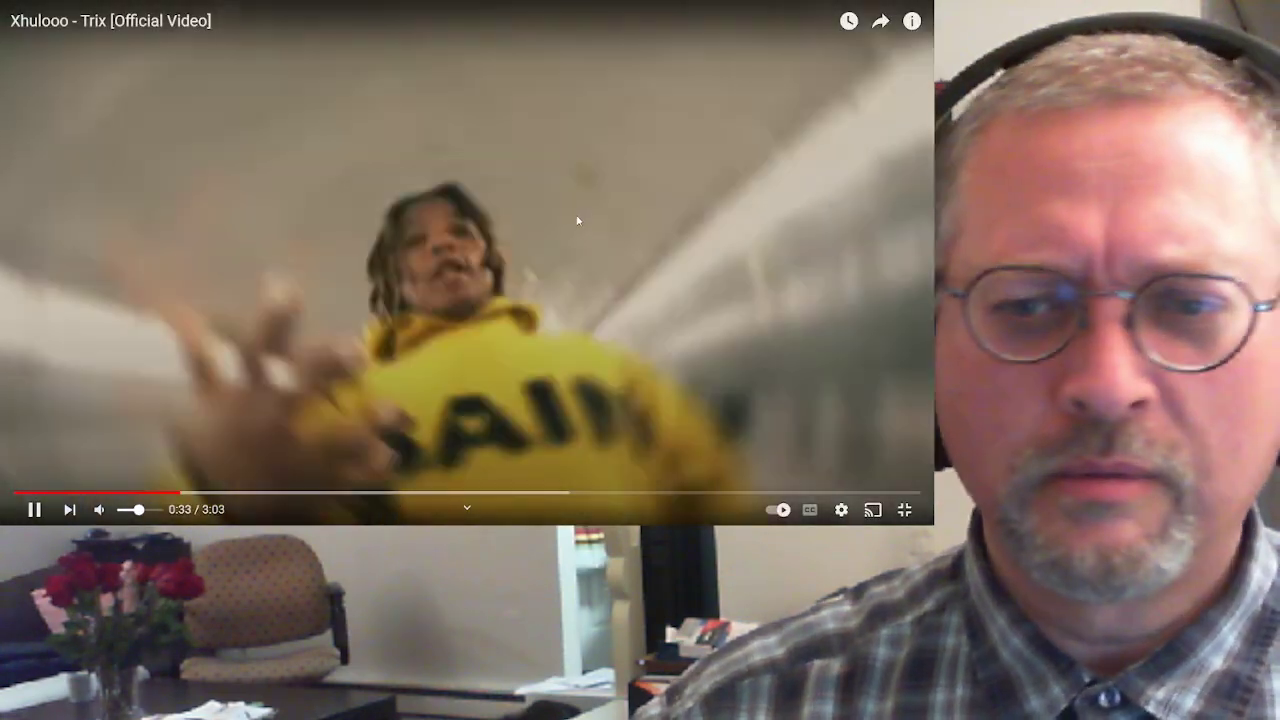
Toggle playback of 'Trix' and rewind it from 0:34 to 0:21.
left_click(559, 229)
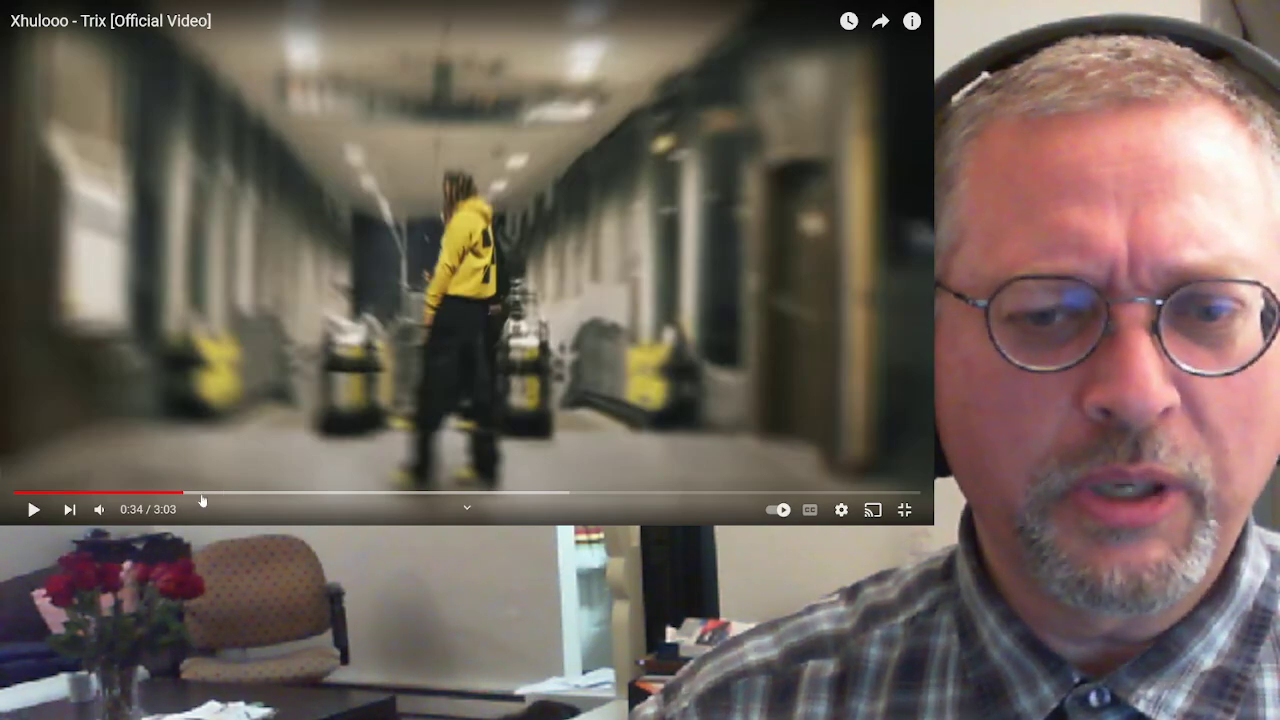
left_click_drag(190, 490, 118, 490)
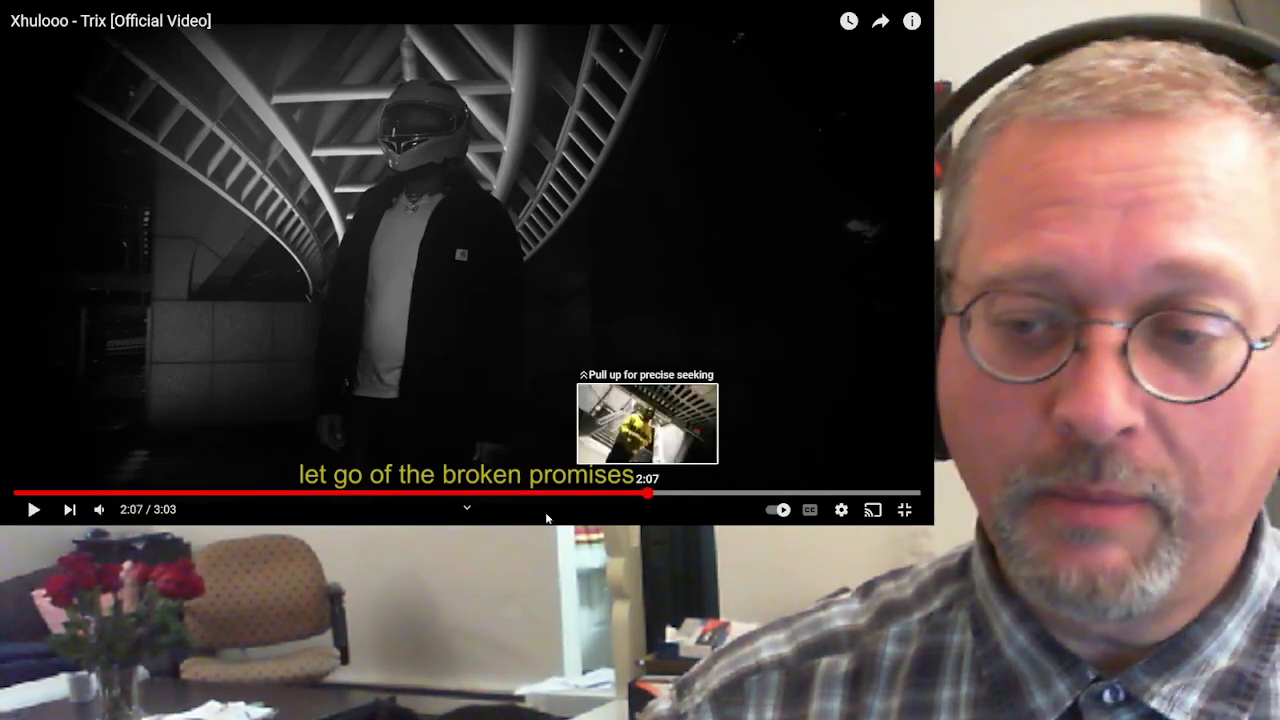
Seek the paused 'Trix' video back to 1:08 on the progress bar.
left_click(351, 492)
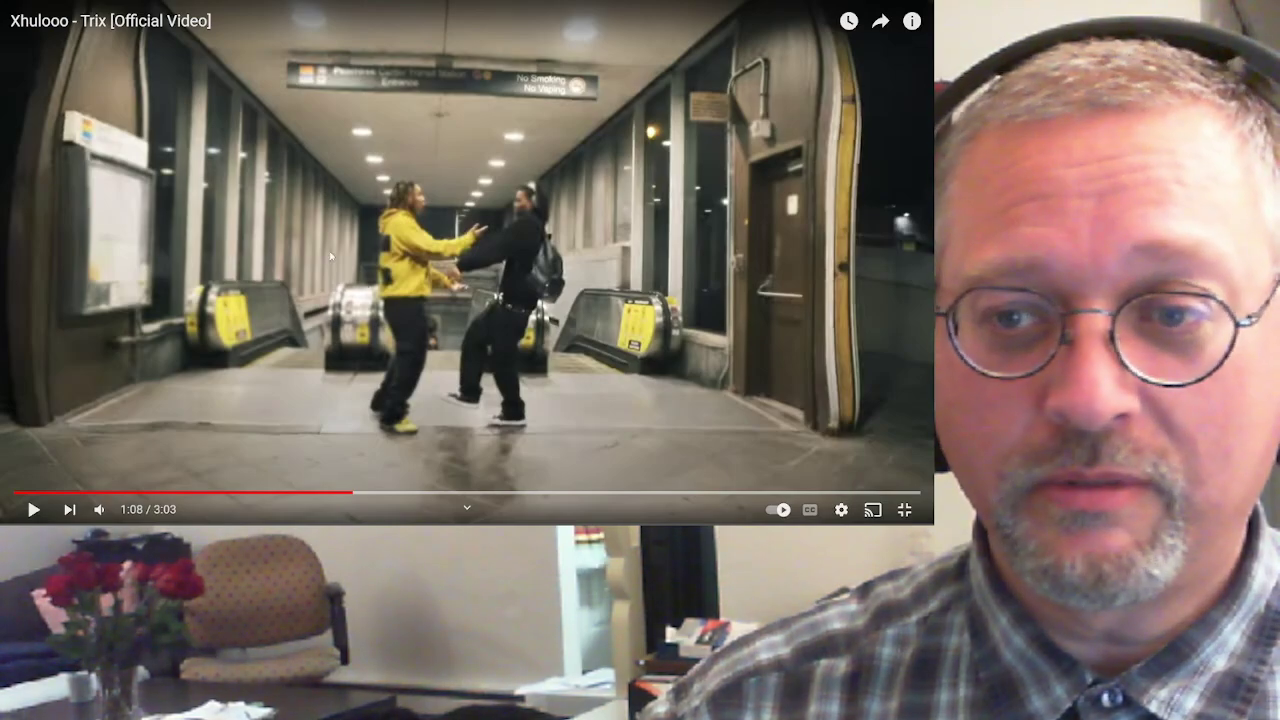